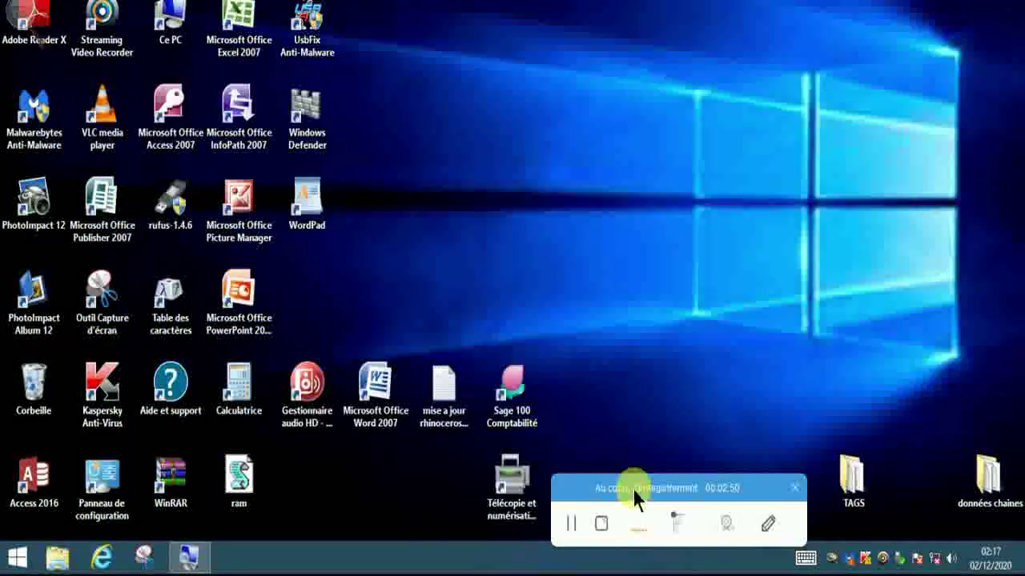
drag(632, 488, 618, 550)
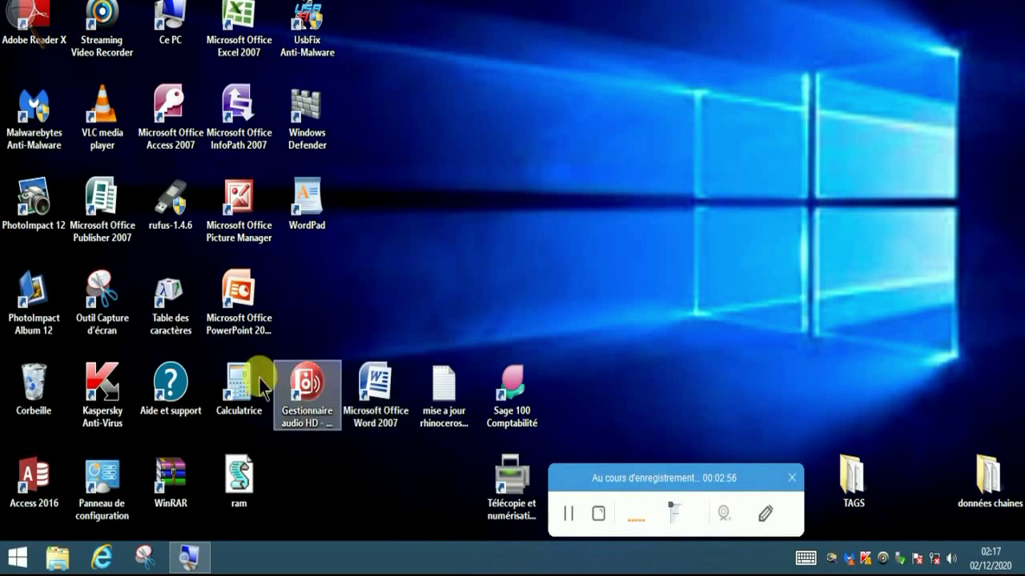
click(36, 120)
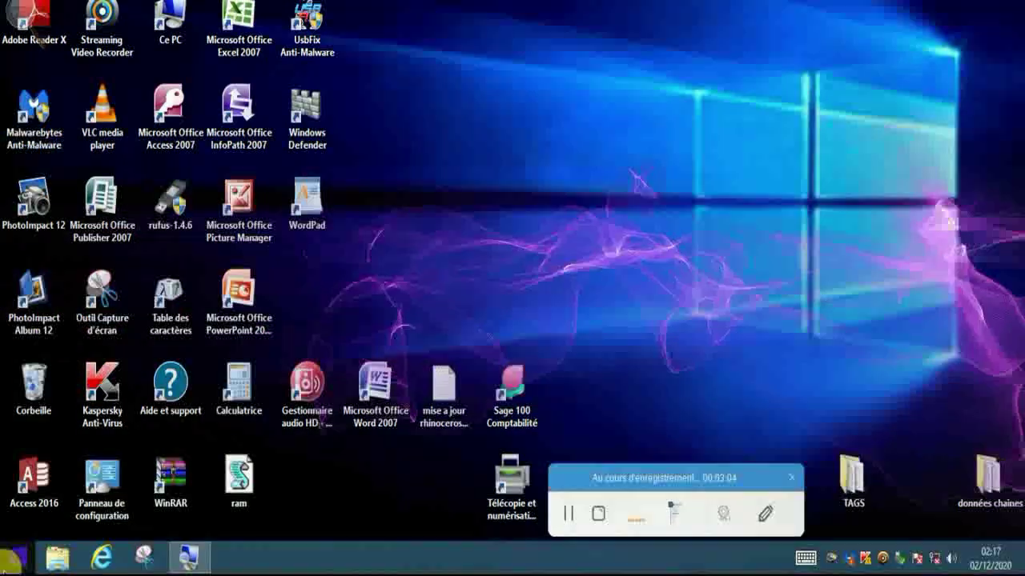
Open the Windows Firewall's advanced security settings through the Control Panel's Système et sécurité category and maximize the window.
right_click(10, 559)
click(78, 462)
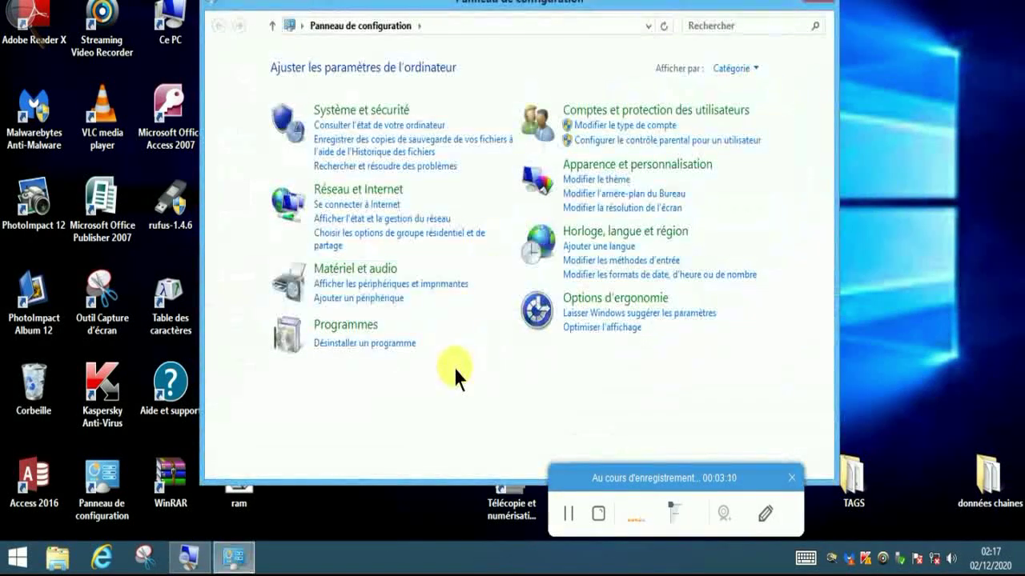
click(360, 118)
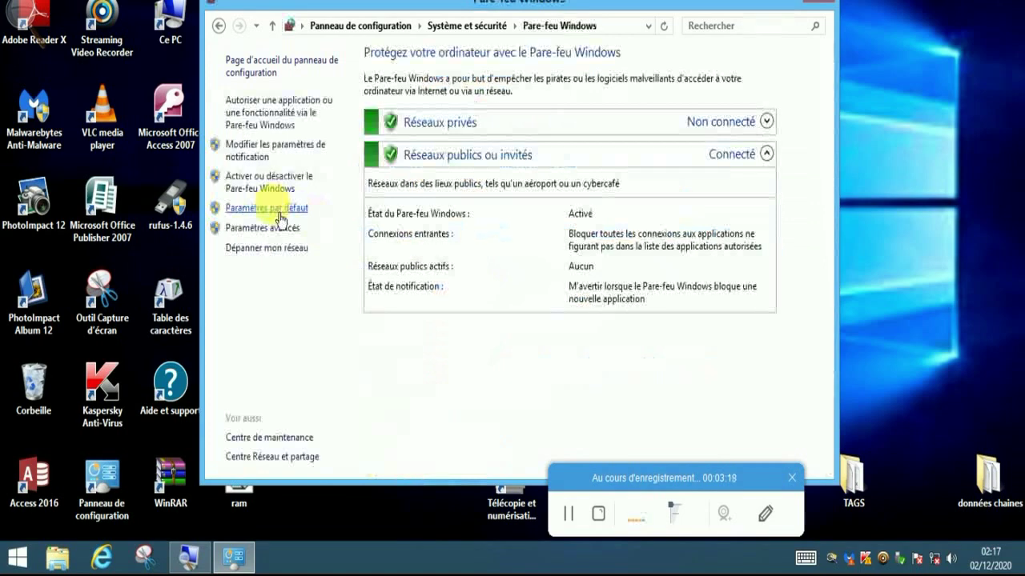
click(272, 229)
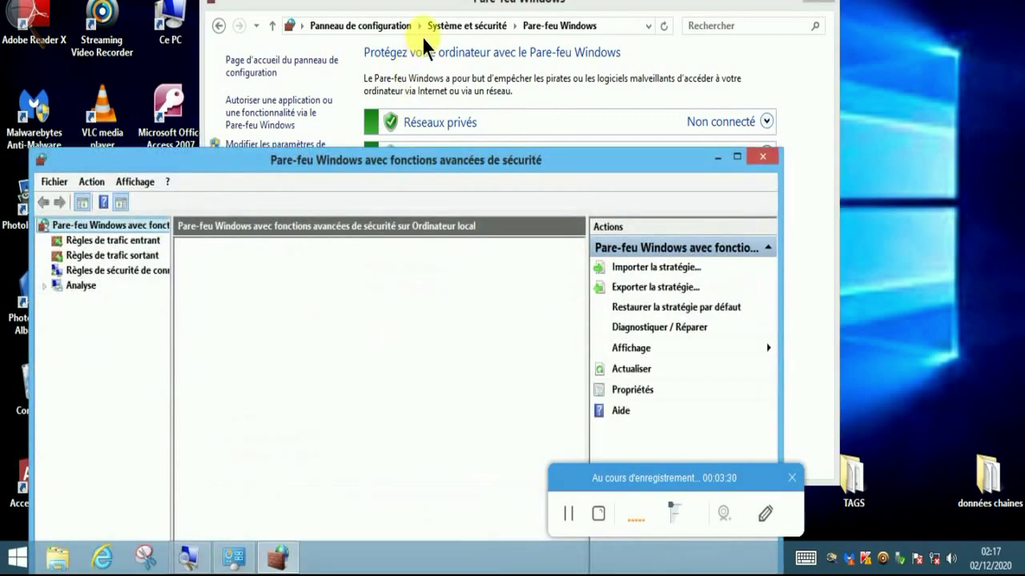
double_click(435, 160)
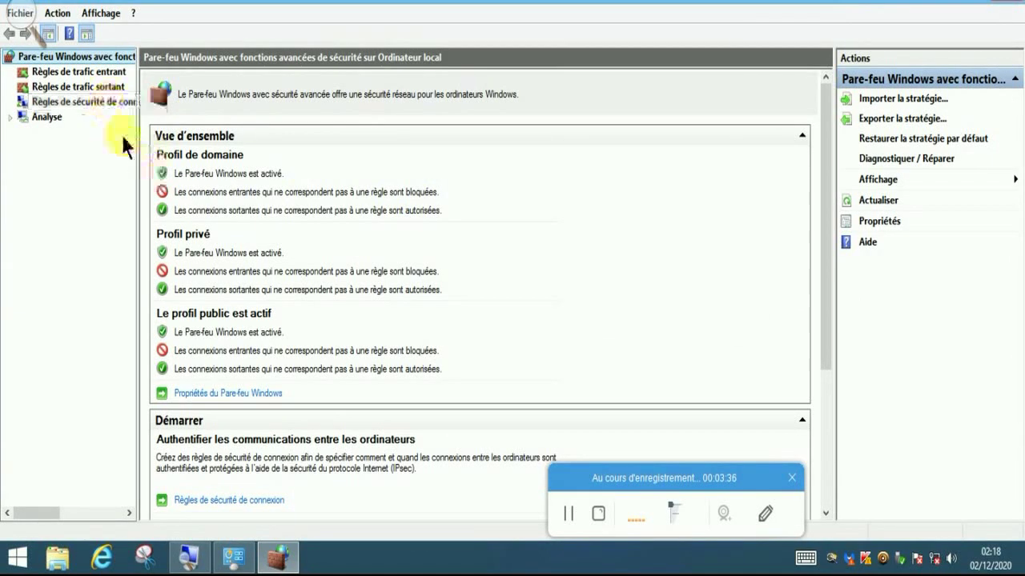
Start a new inbound traffic rule and keep Programme as the rule type.
click(82, 71)
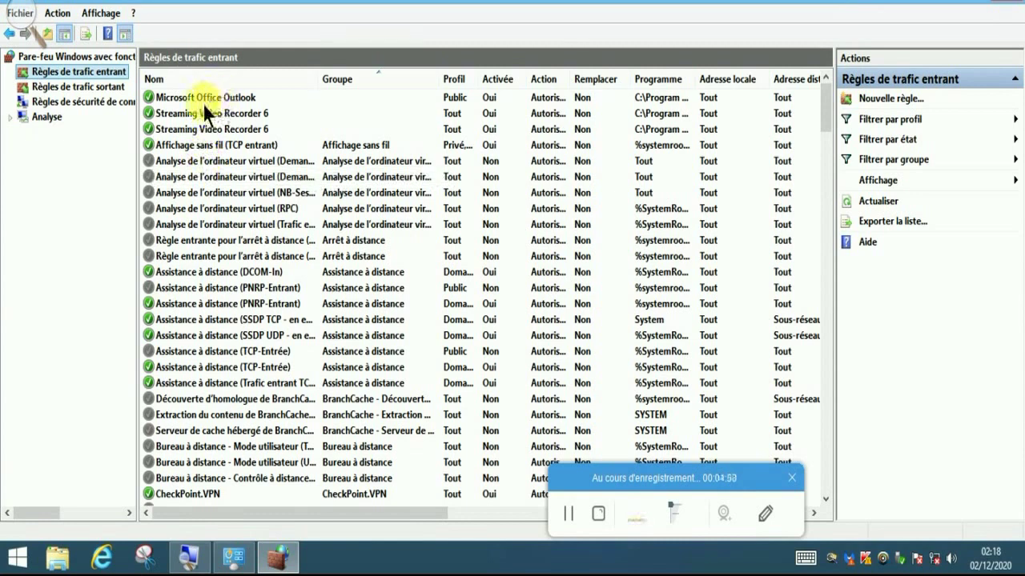
click(892, 103)
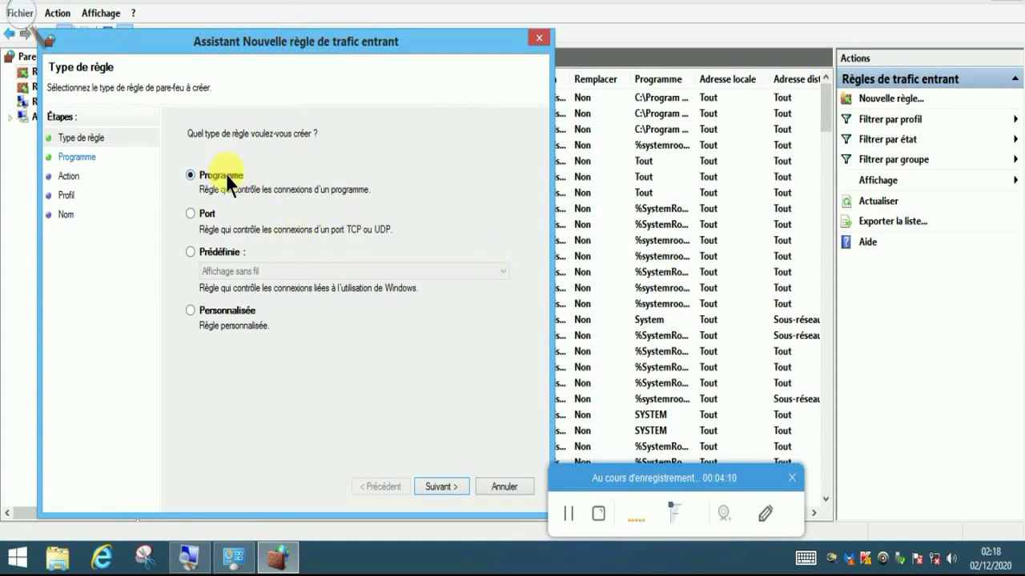
click(439, 486)
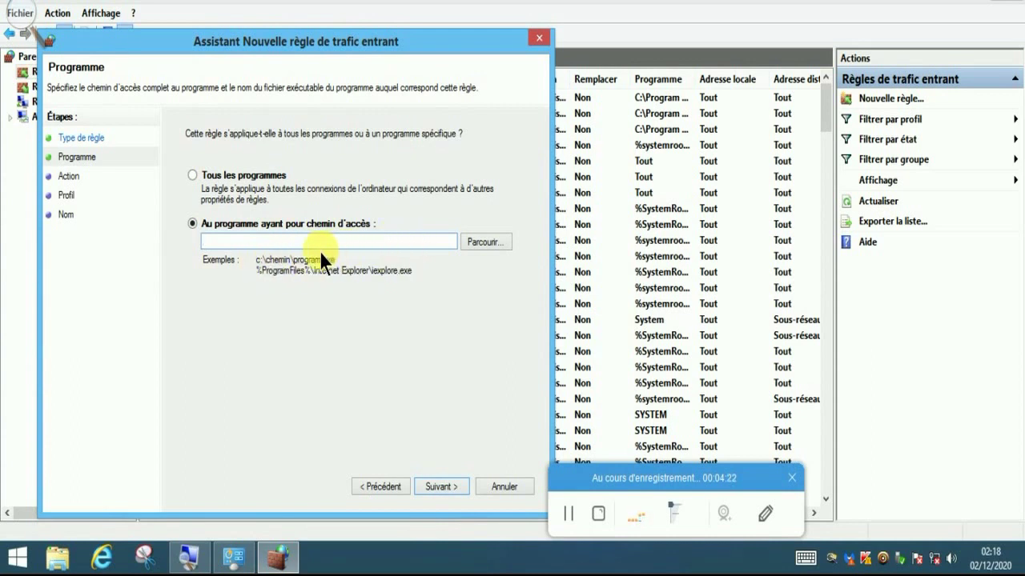
Apply the inbound rule to the mbam program in the Malwarebytes Anti-Malware folder under Program Files (x86) on drive C:.
click(484, 241)
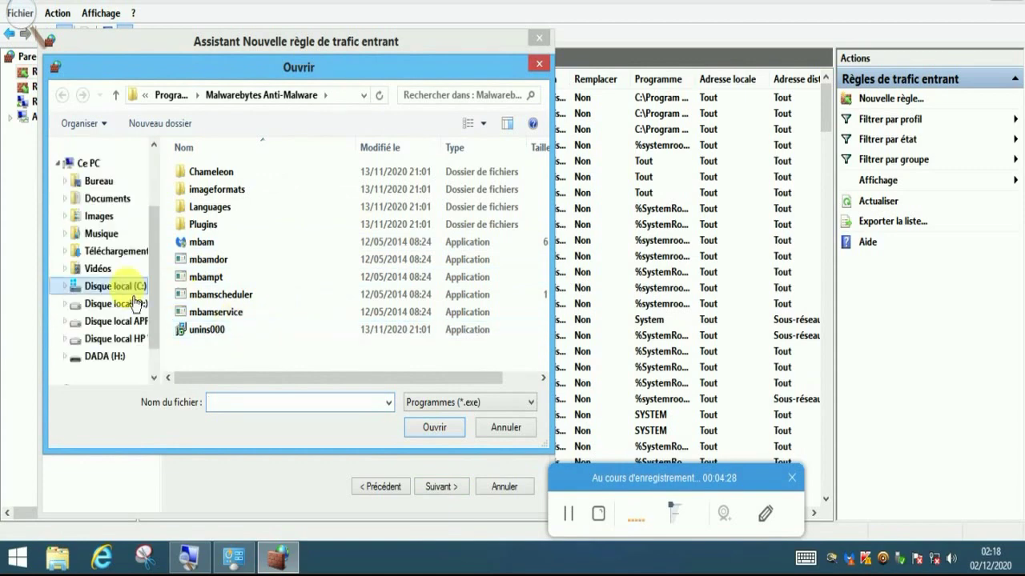
click(124, 293)
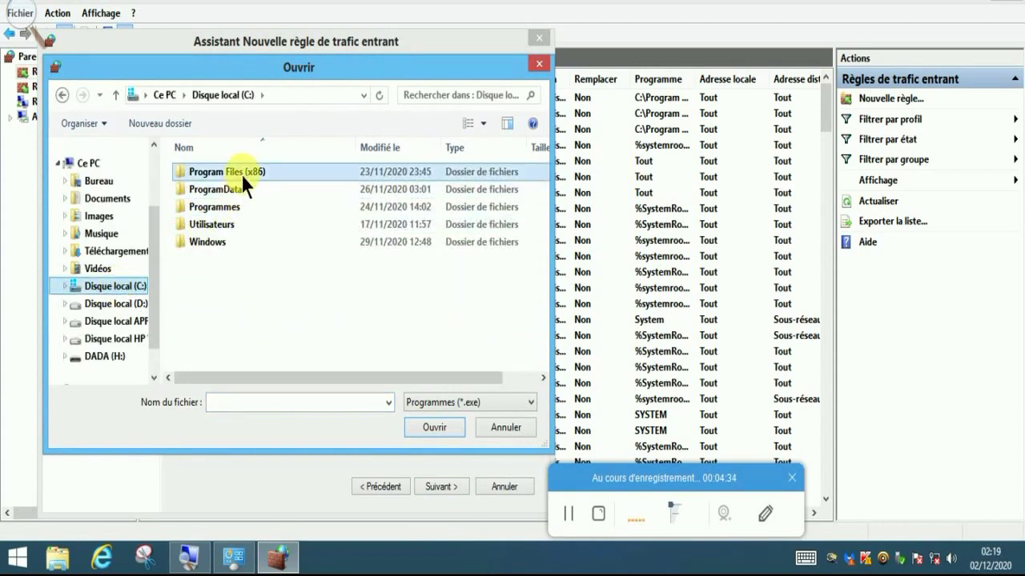
click(241, 173)
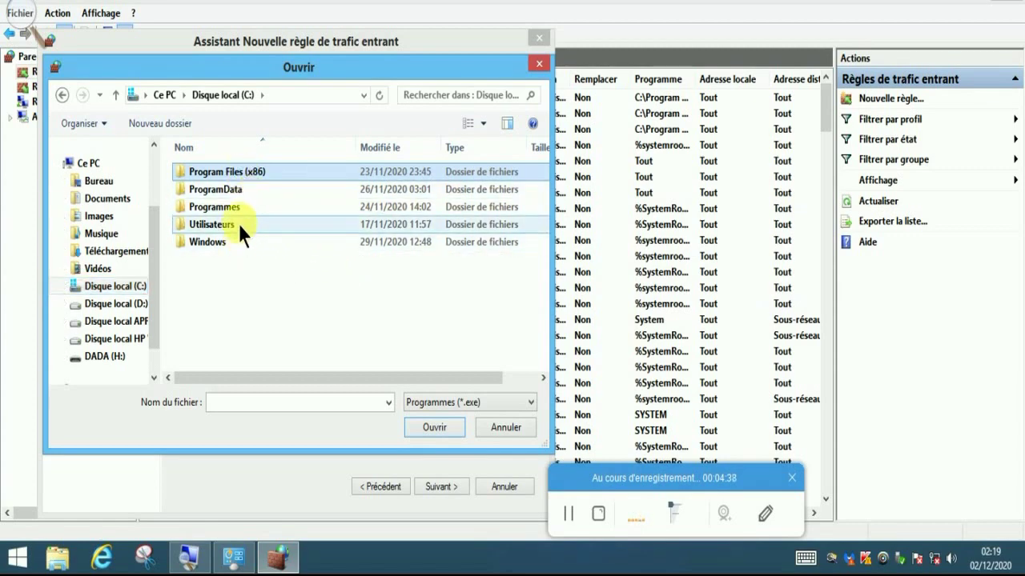
double_click(245, 170)
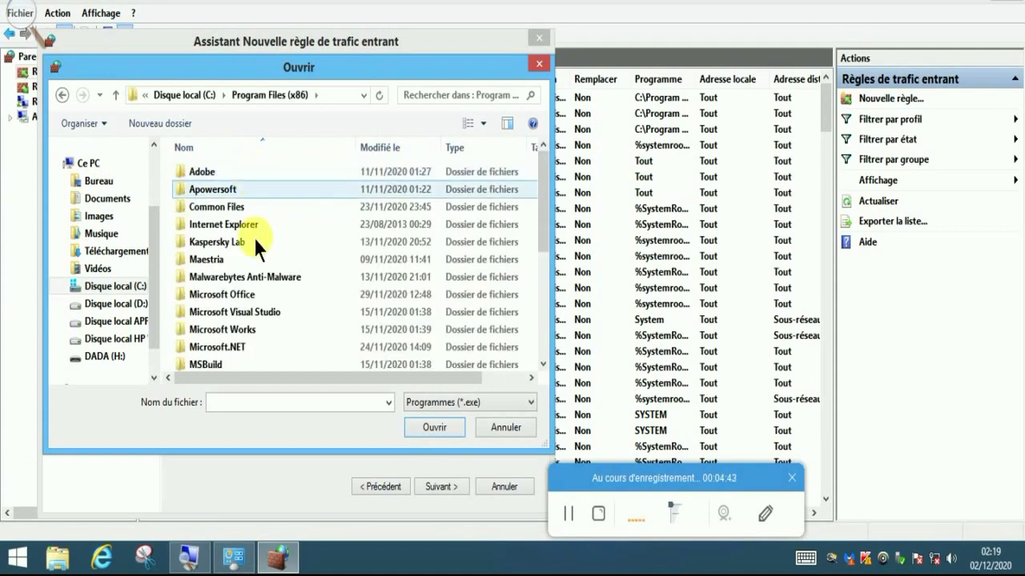
scroll(232, 244, down, 3)
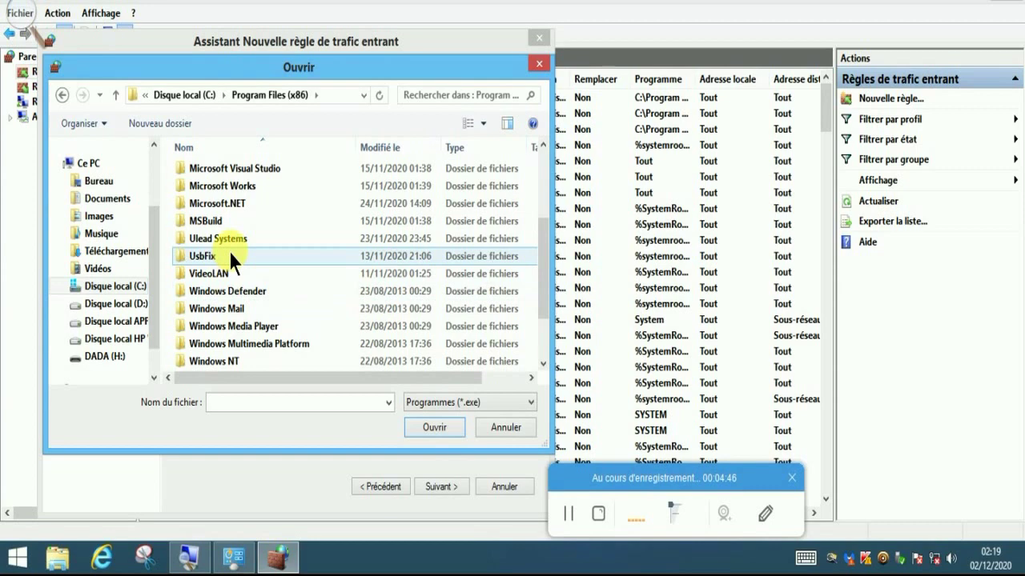
scroll(229, 251, up, 2)
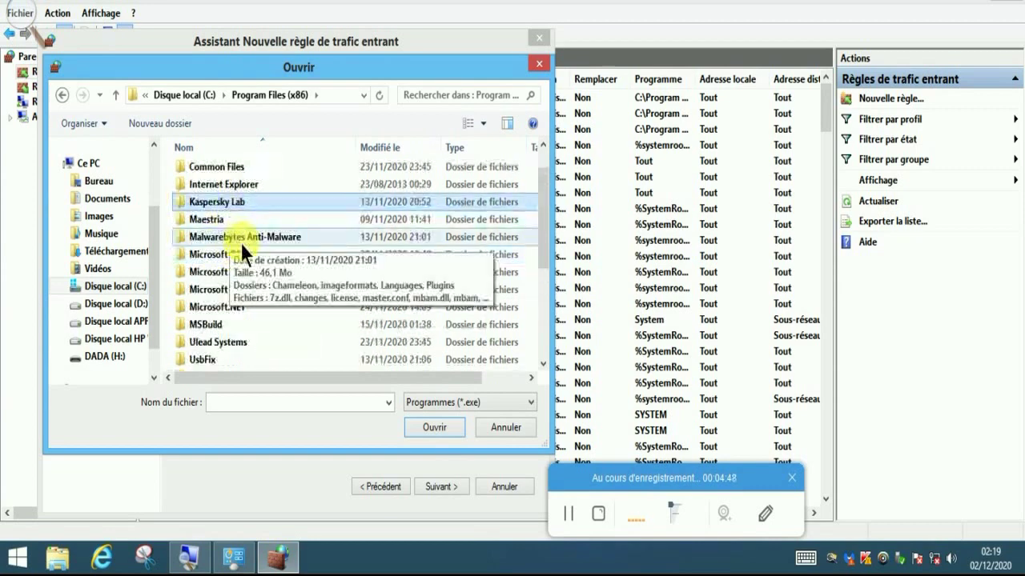
double_click(241, 237)
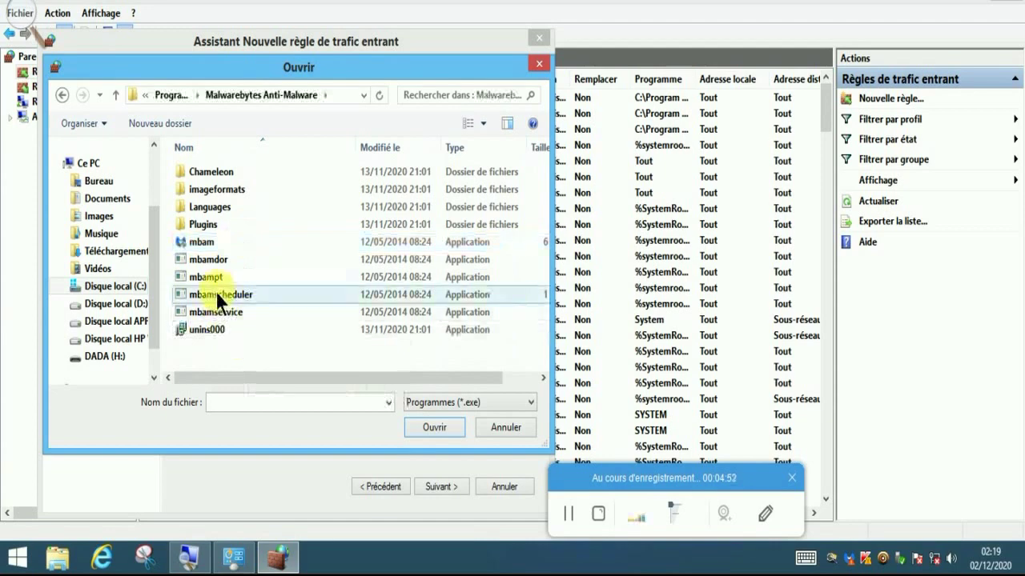
click(216, 239)
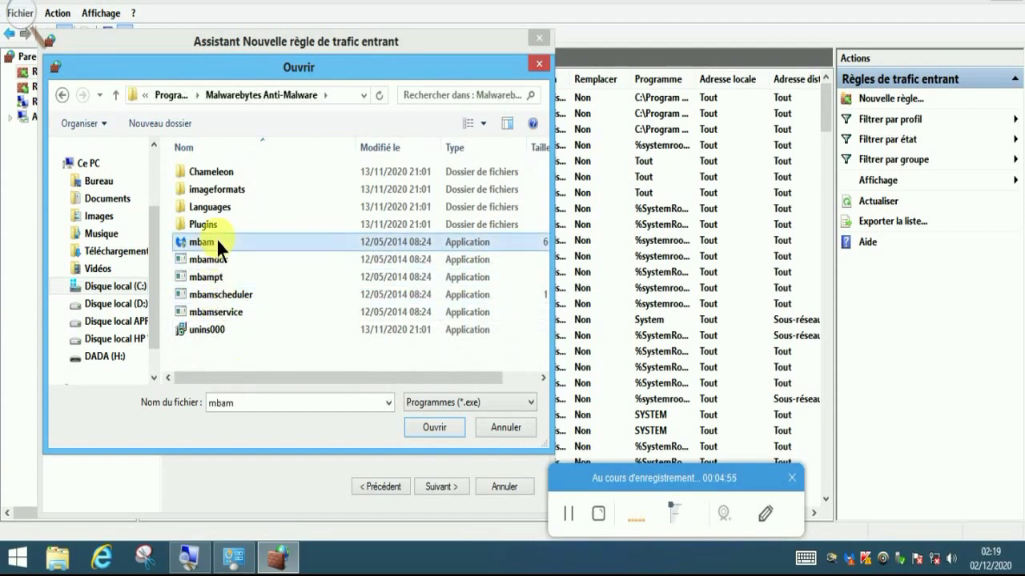
click(439, 431)
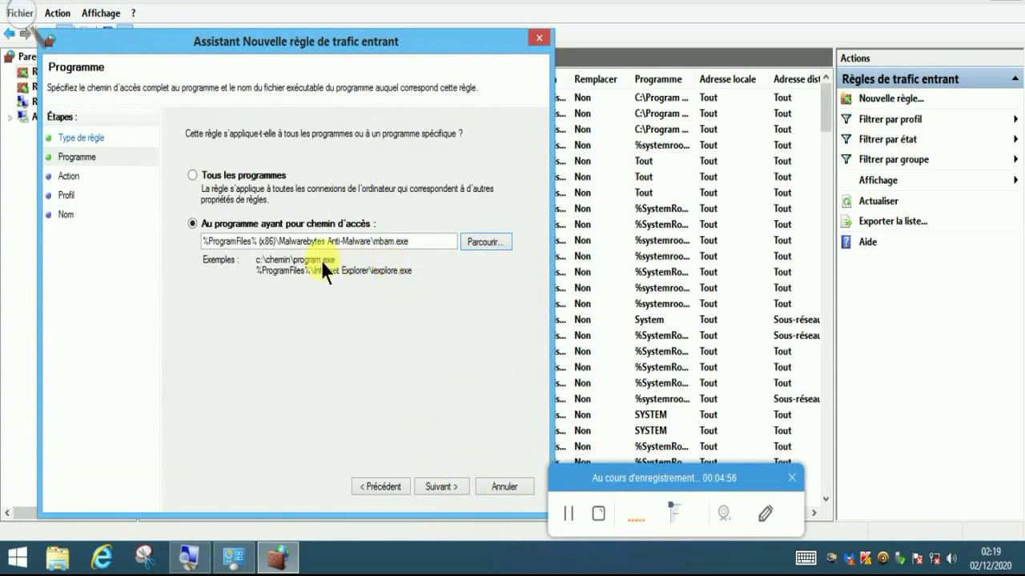
click(431, 486)
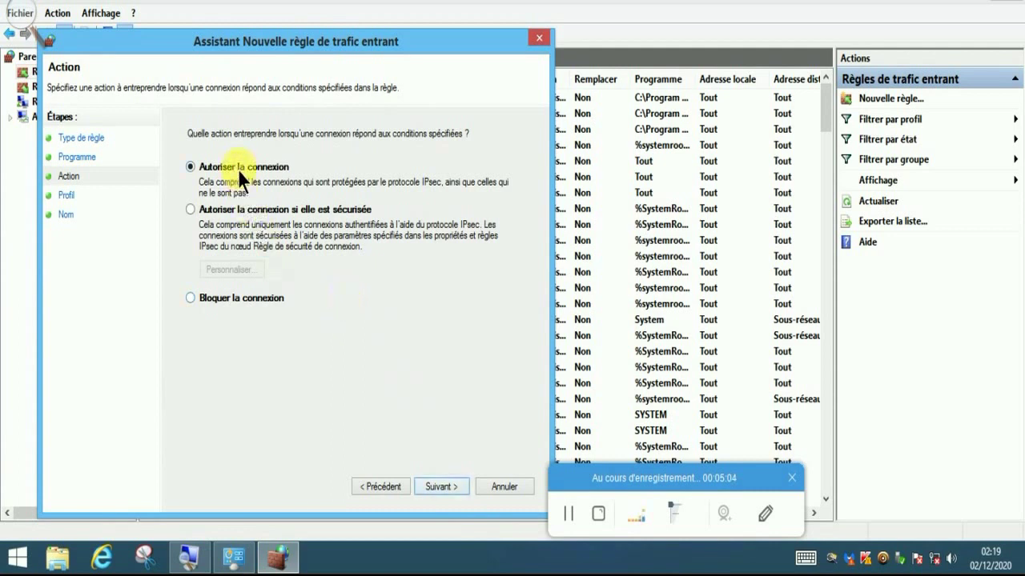
Set the inbound rule to block the connection and keep it applied to the Domaine, Privé and Public profiles.
click(219, 298)
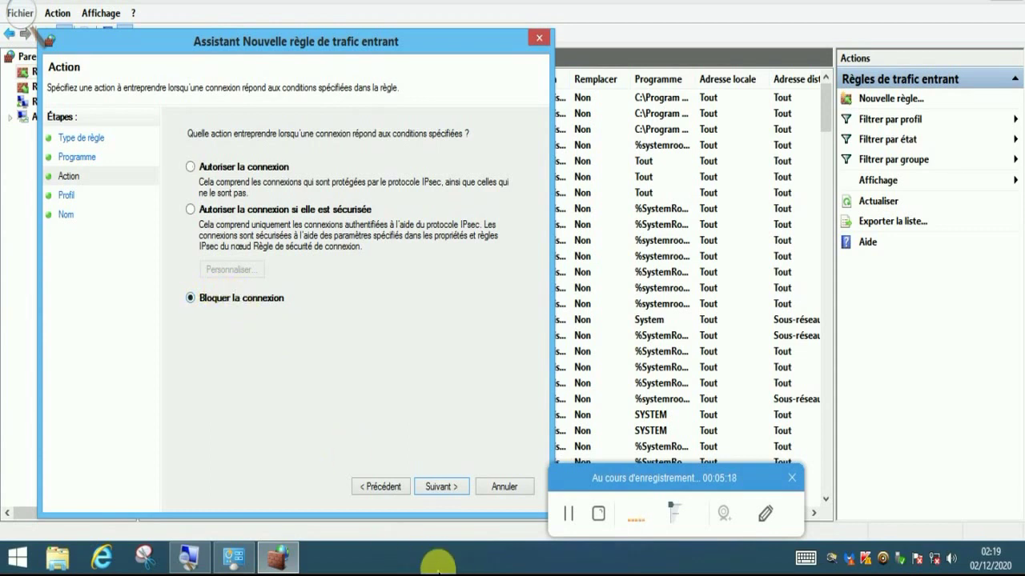
click(454, 488)
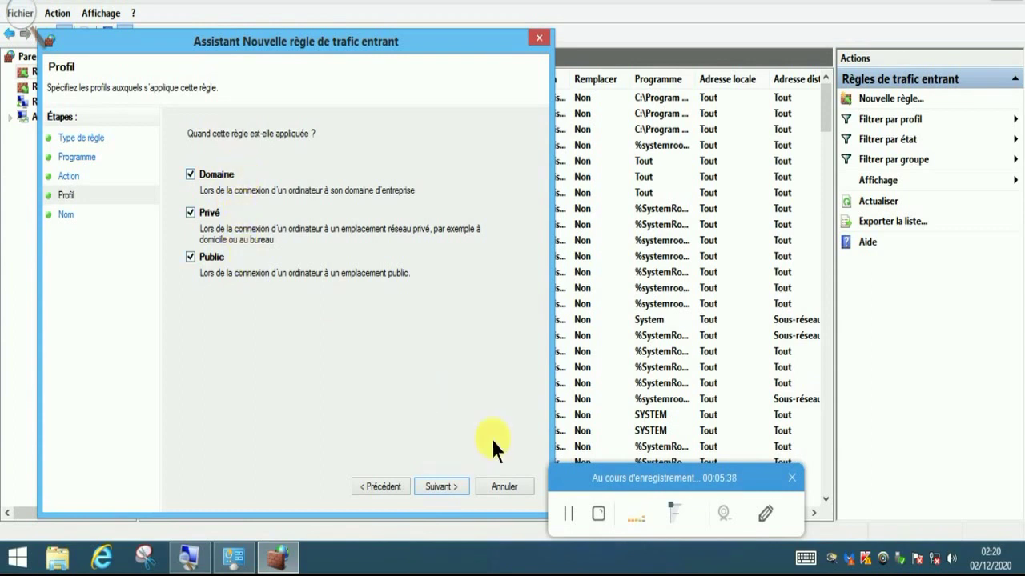
click(440, 489)
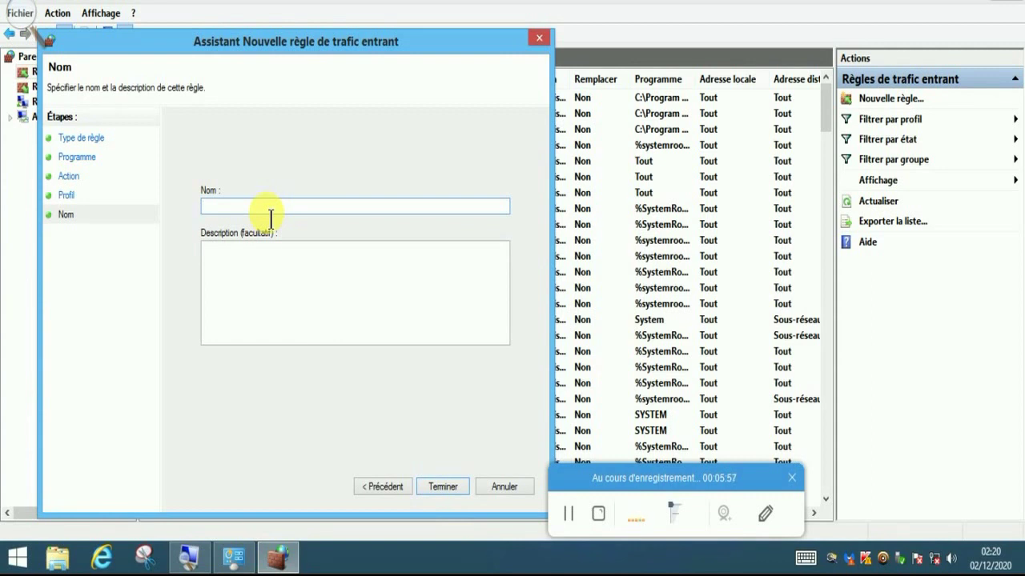
Name the inbound rule "bloquer malwarebytes" and finish creating it.
text(MAL)
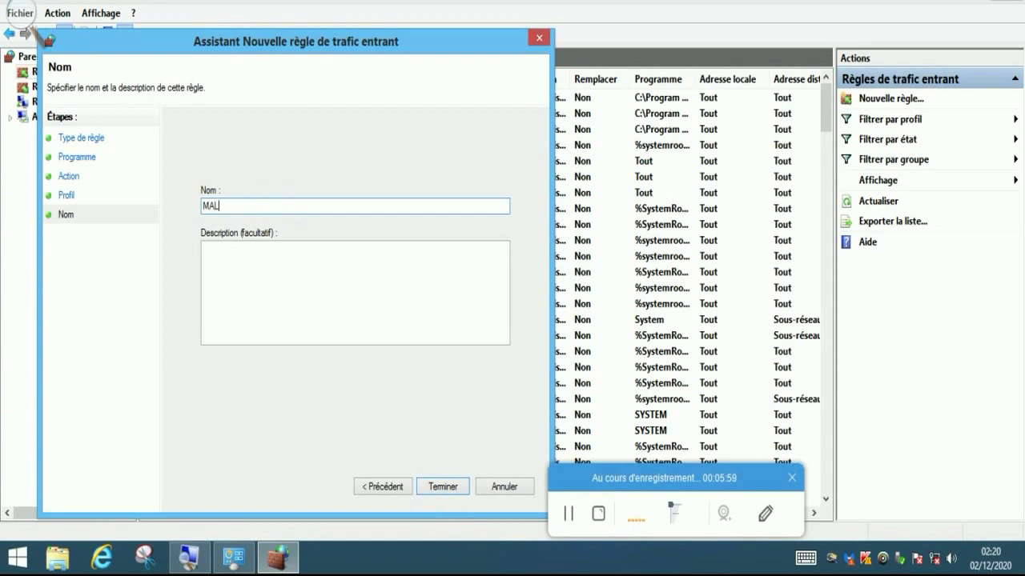
key(BackSpace)
key(BackSpace)
key(BackSpace)
text(bloquer malwarebtes)
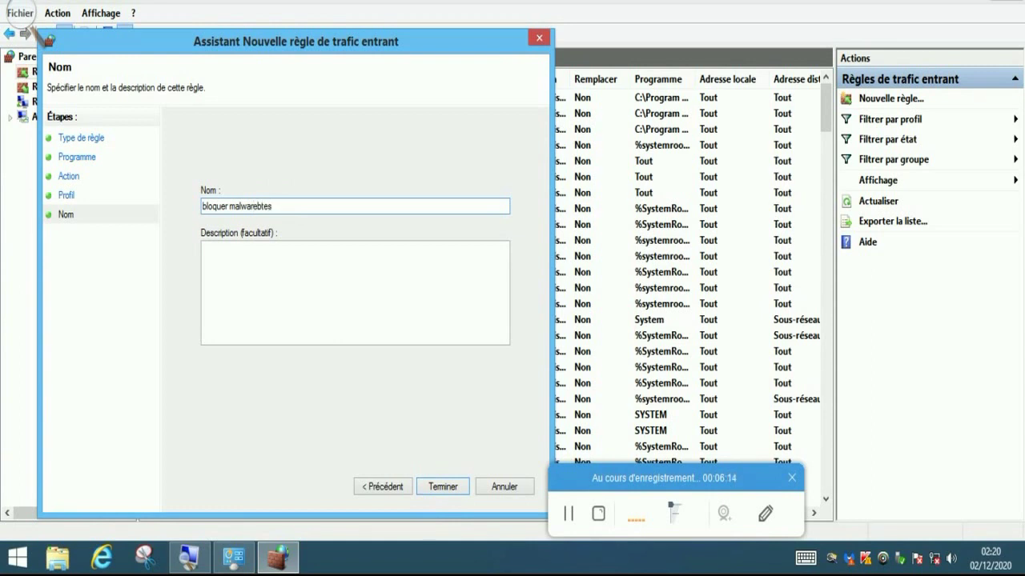
key(Left)
text(y)
click(439, 489)
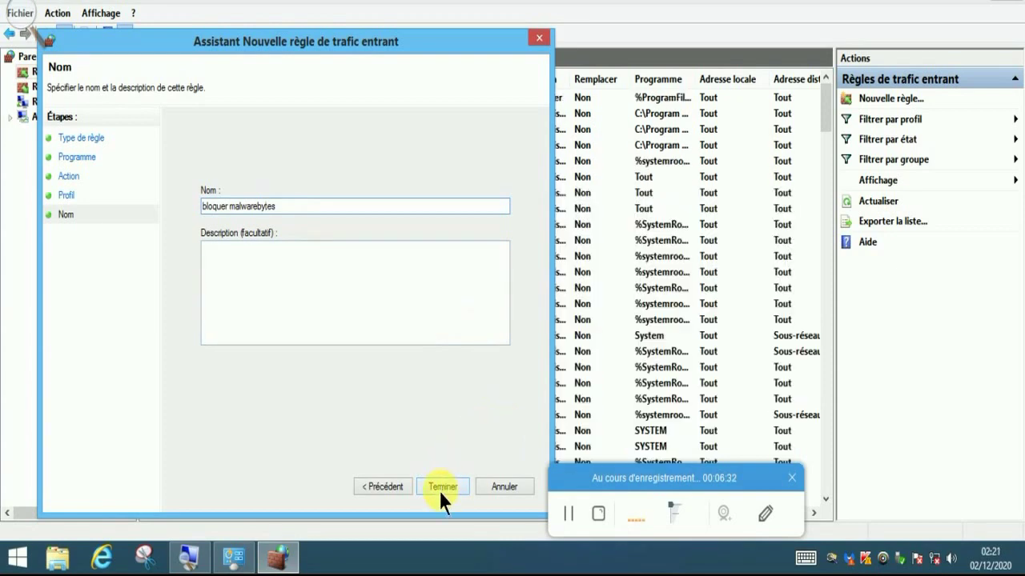
click(27, 320)
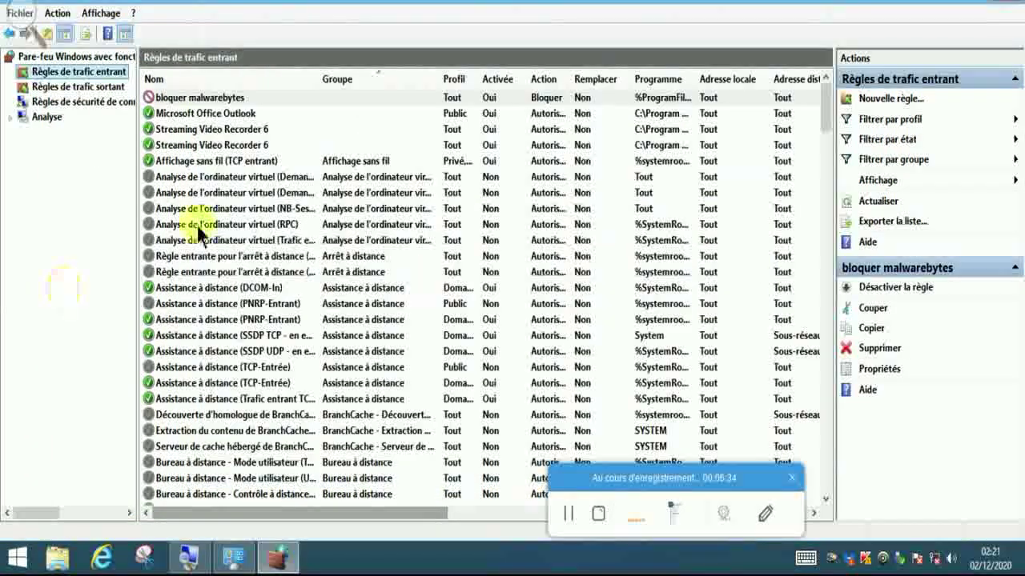
click(205, 97)
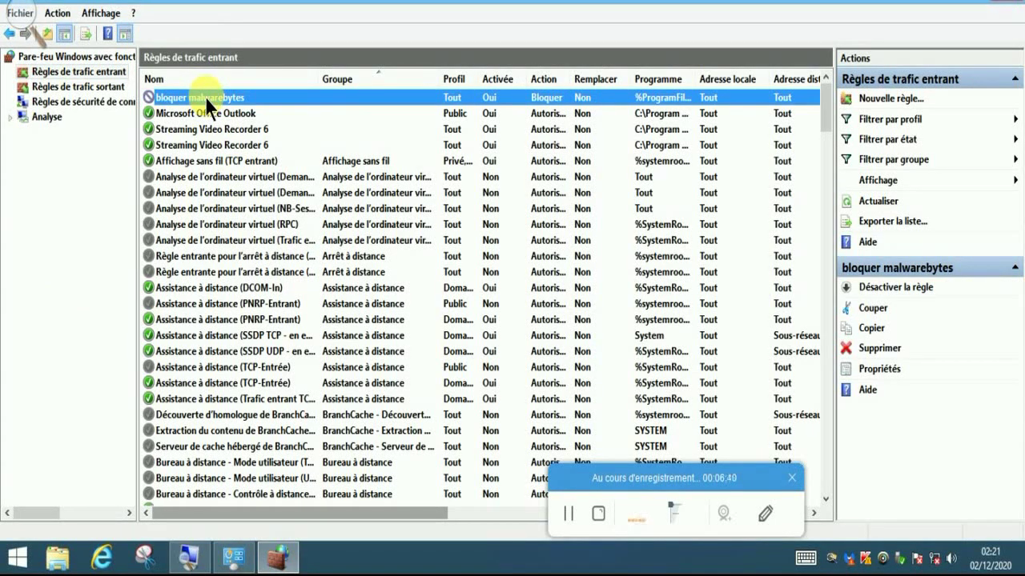
right_click(206, 100)
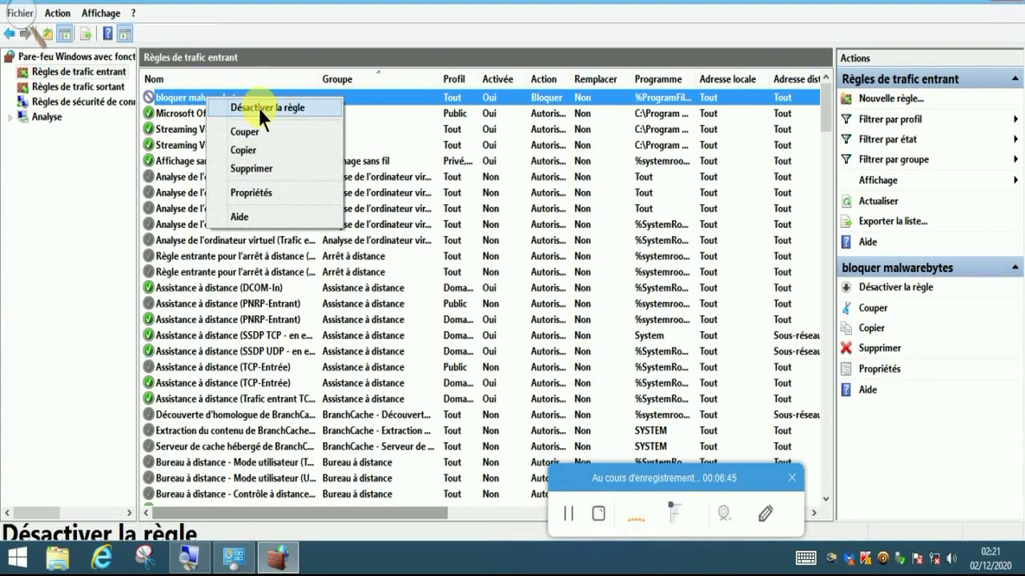
click(114, 193)
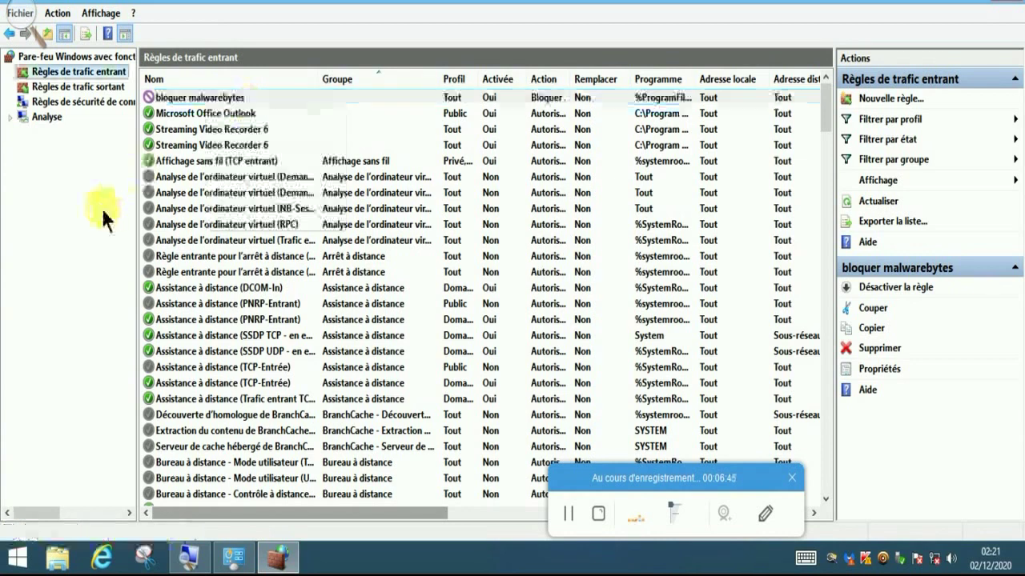
Start a new outbound traffic rule and keep Programme as the rule type.
click(93, 91)
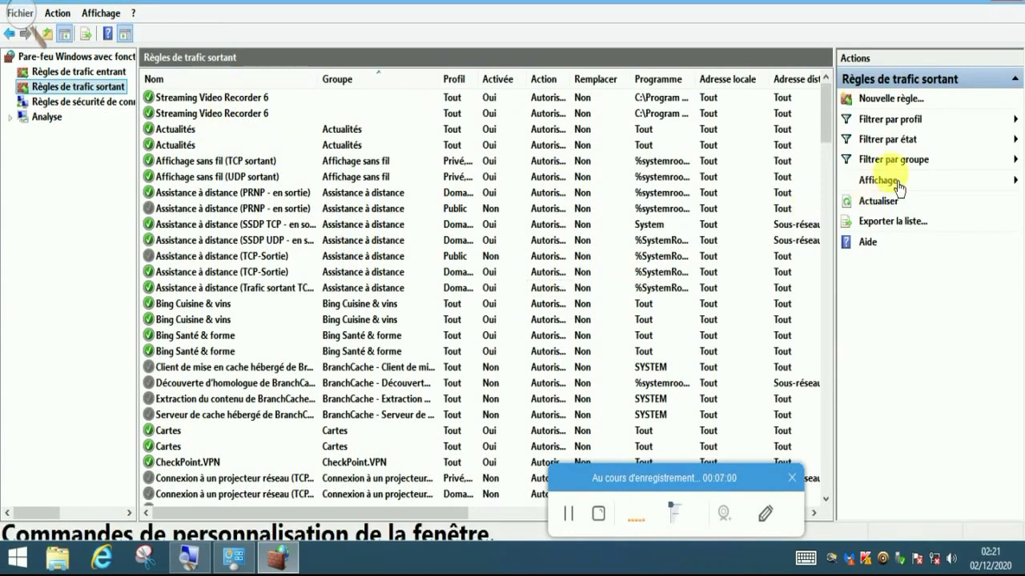
click(898, 100)
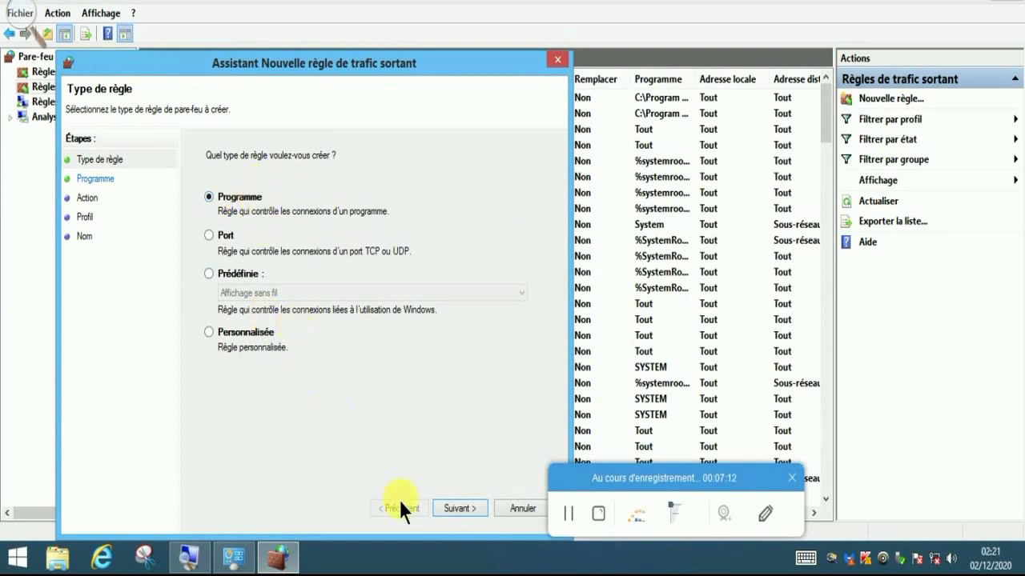
click(446, 508)
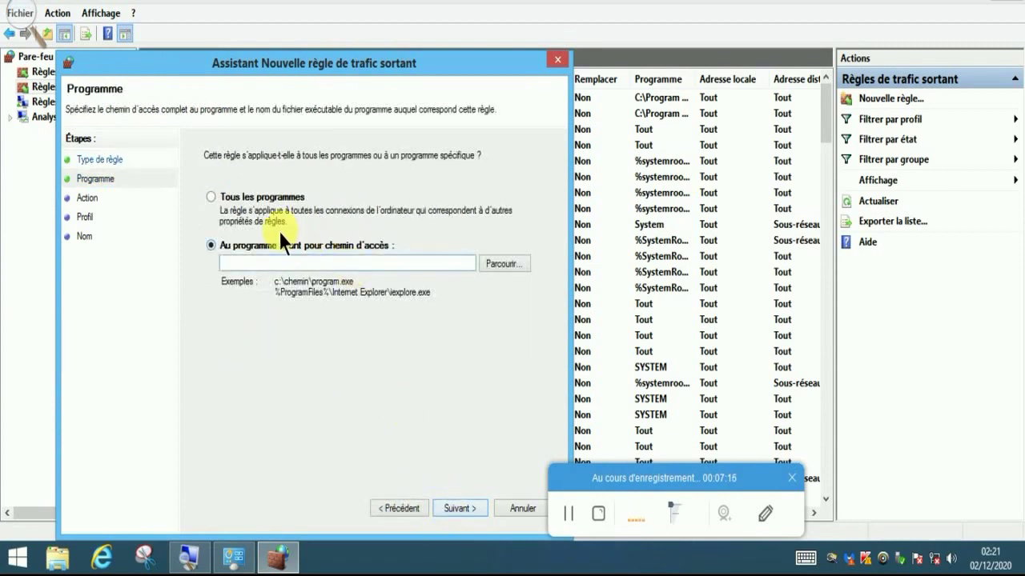
Apply the outbound rule to the mbam program in the Malwarebytes Anti-Malware folder under Program Files (x86).
click(502, 265)
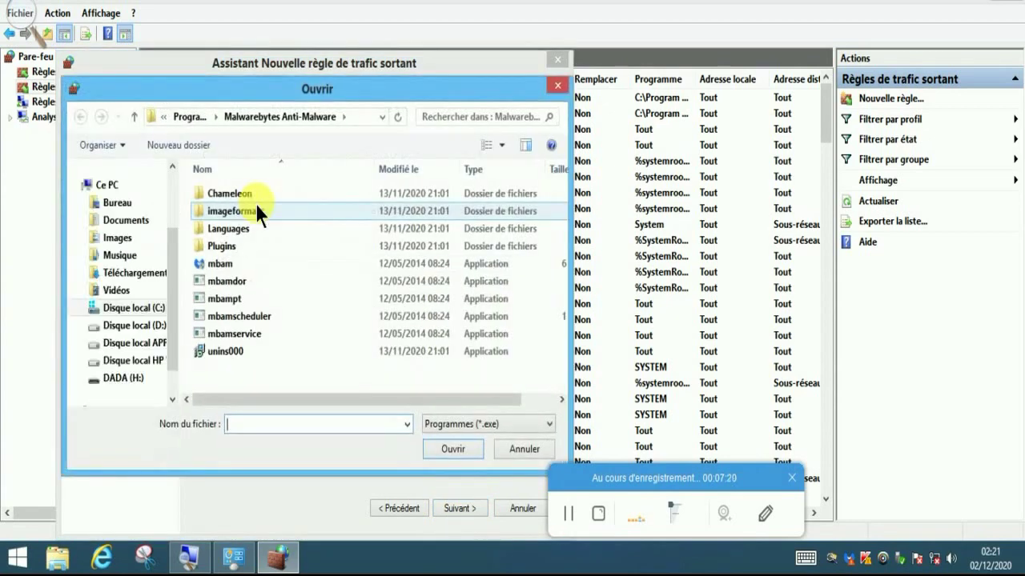
mouse_move(336, 320)
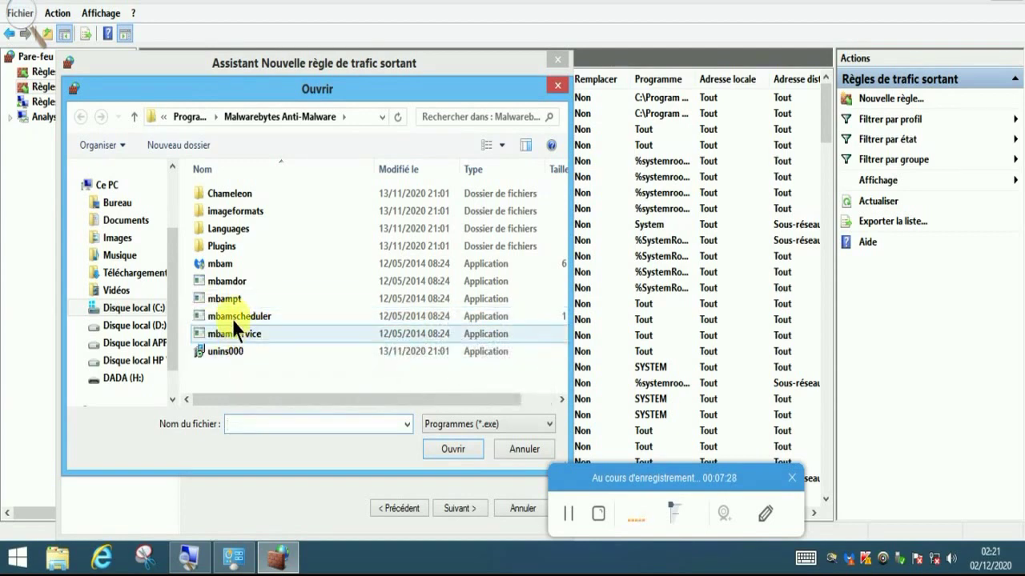
click(237, 262)
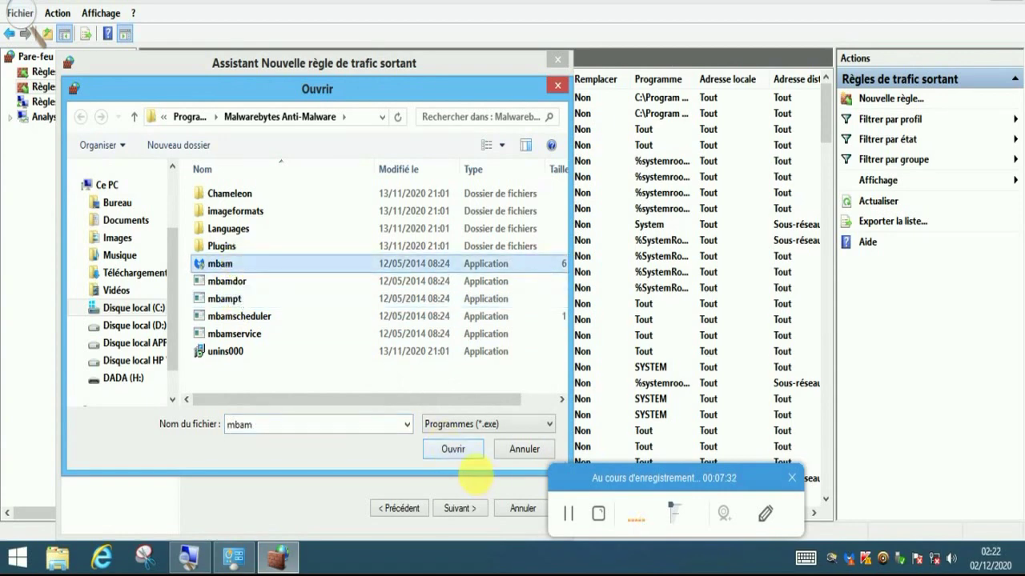
click(462, 450)
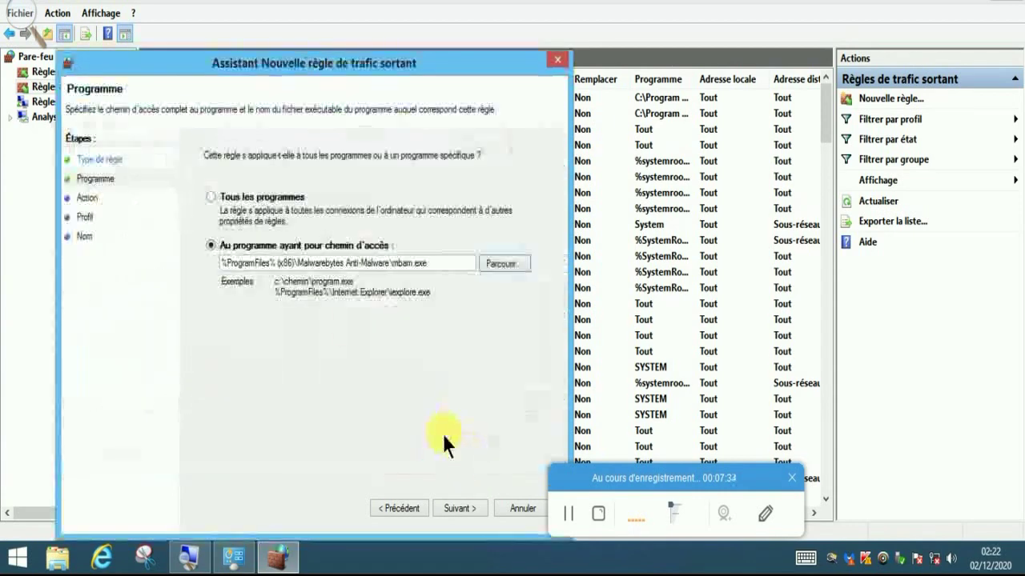
click(445, 508)
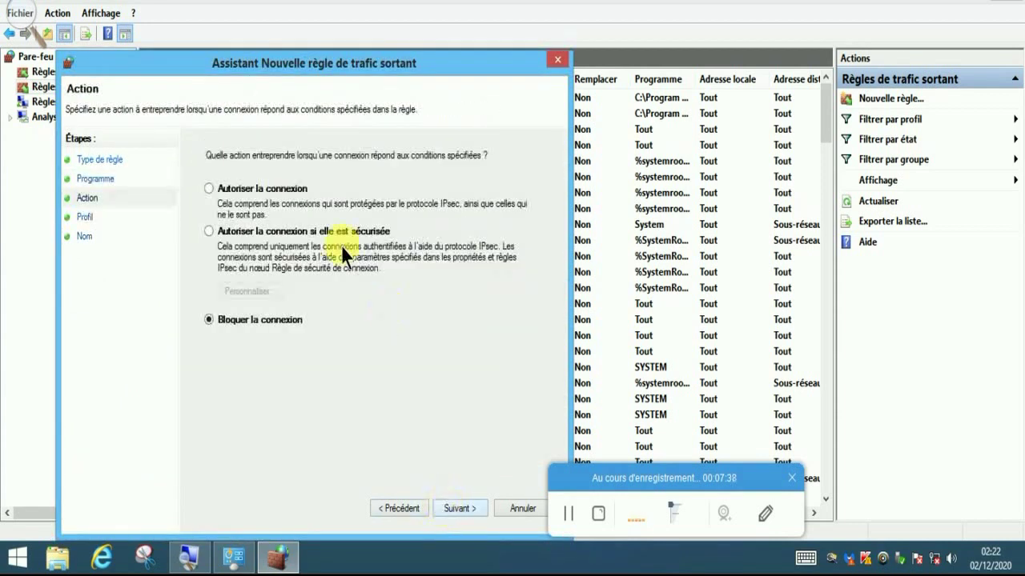
Set the outbound rule to block the connection and keep it applied to the Domaine, Privé and Public profiles.
click(244, 318)
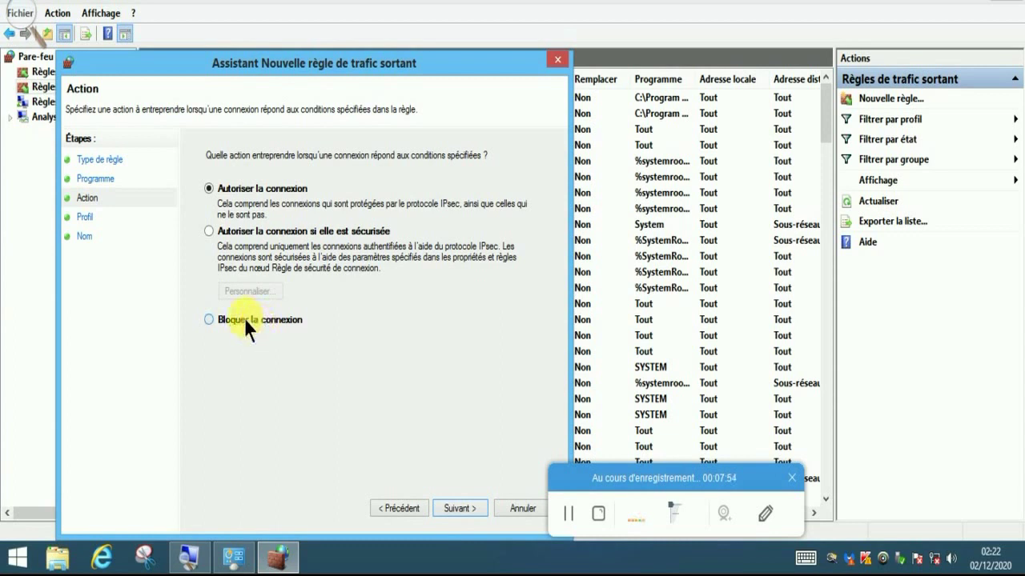
click(460, 512)
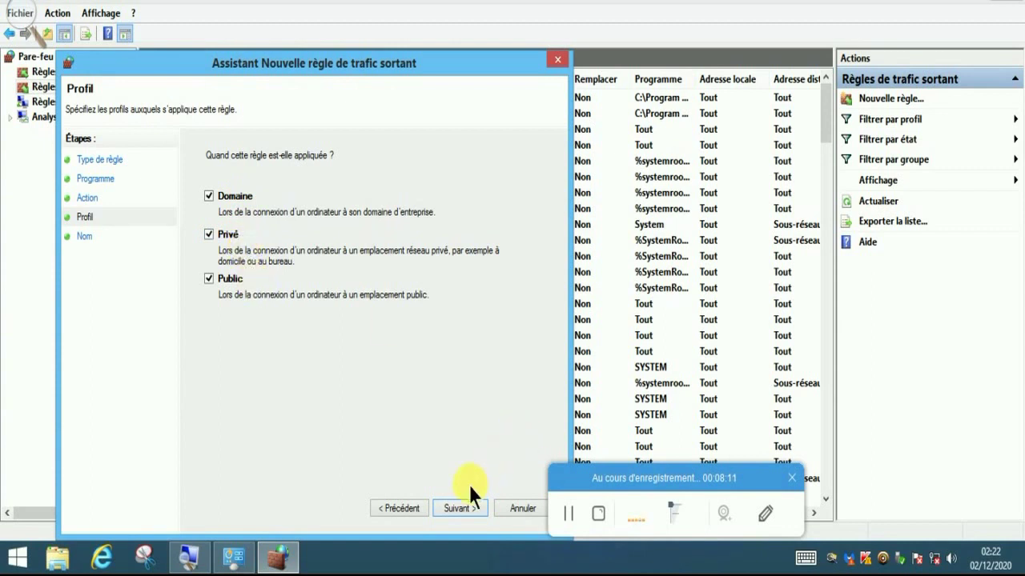
click(461, 508)
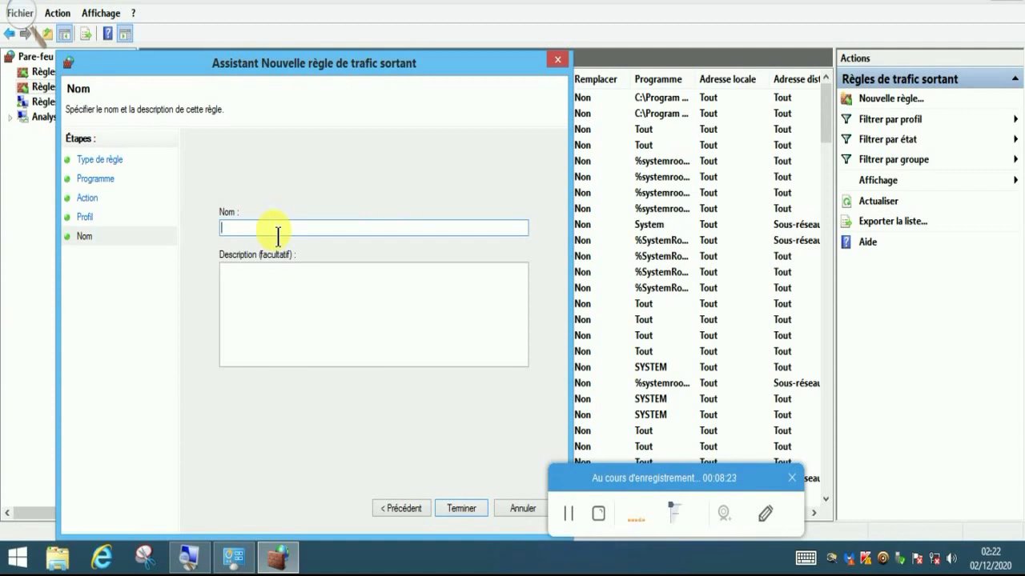
Name the outbound rule "bloquer malwarebtes", finish creating it and return to the outbound rules list.
text(bloq)
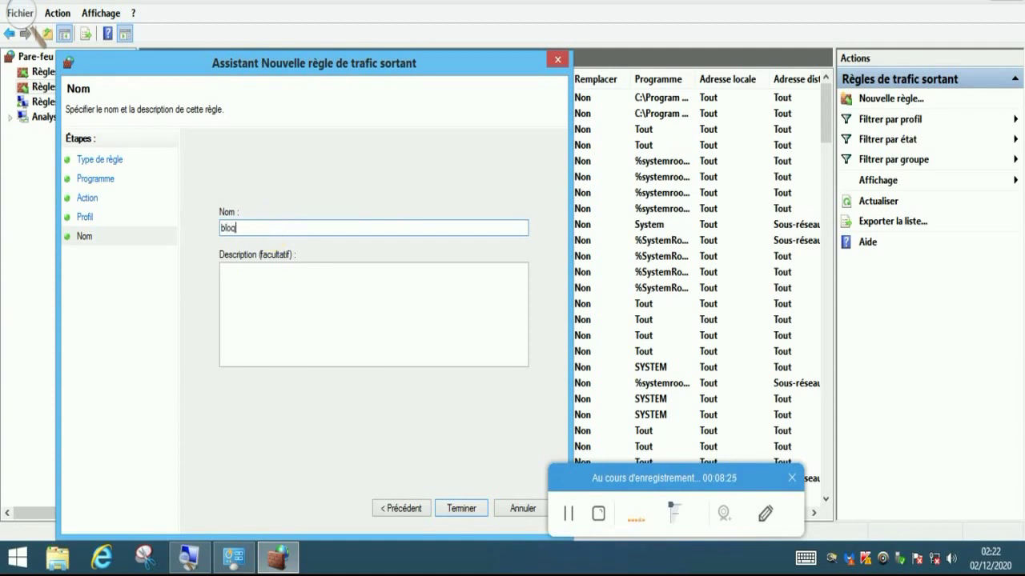
text(uer malwarebtes)
click(463, 509)
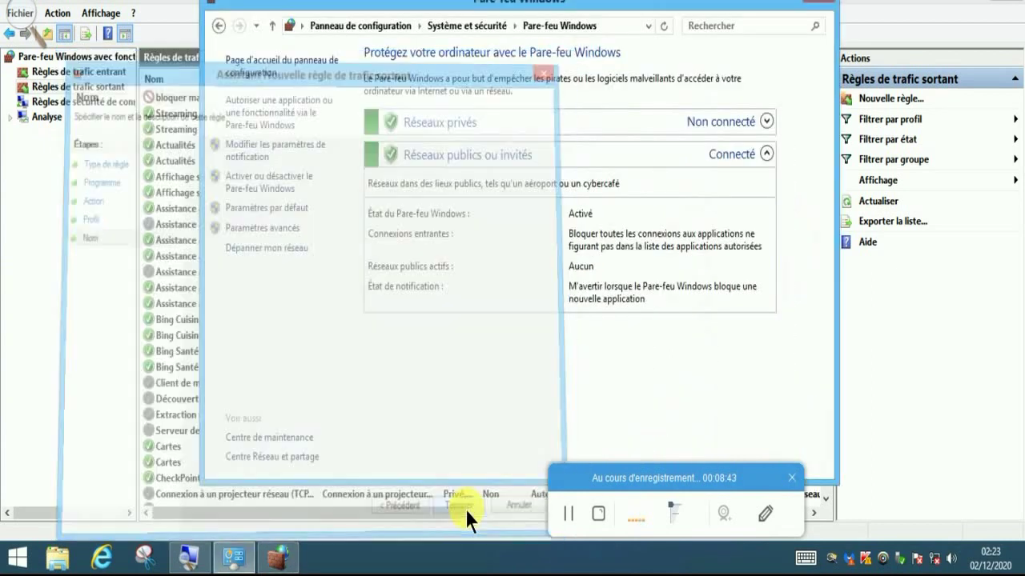
click(101, 256)
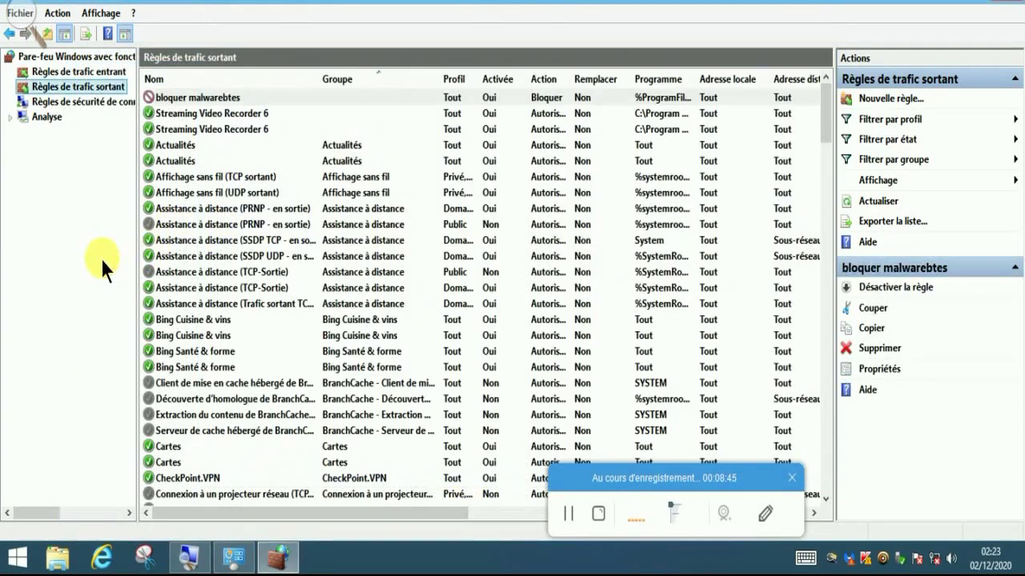
Delete the "bloquer malwarebtes" rule from the outbound traffic rules and confirm the deletion.
click(184, 102)
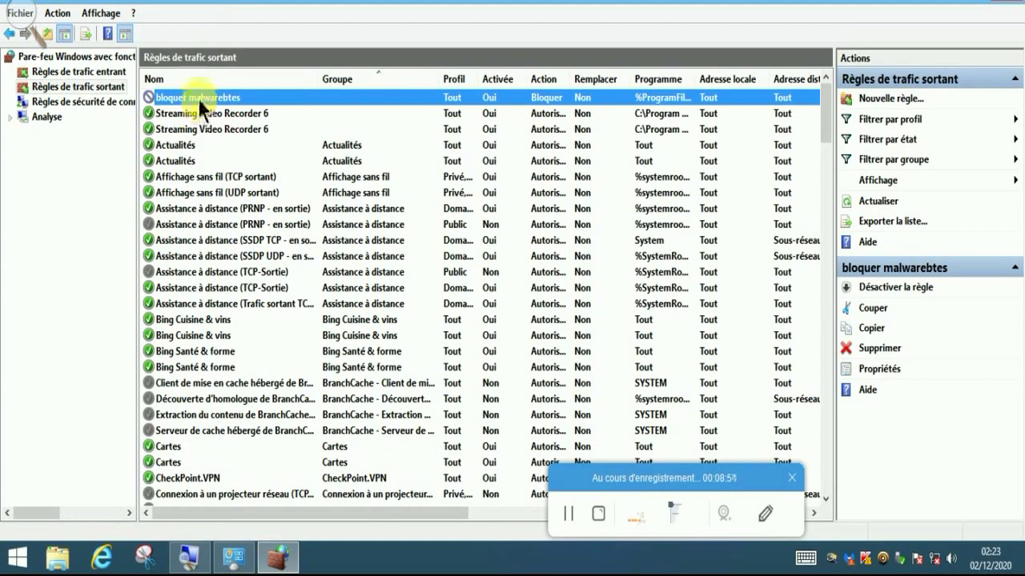
right_click(198, 98)
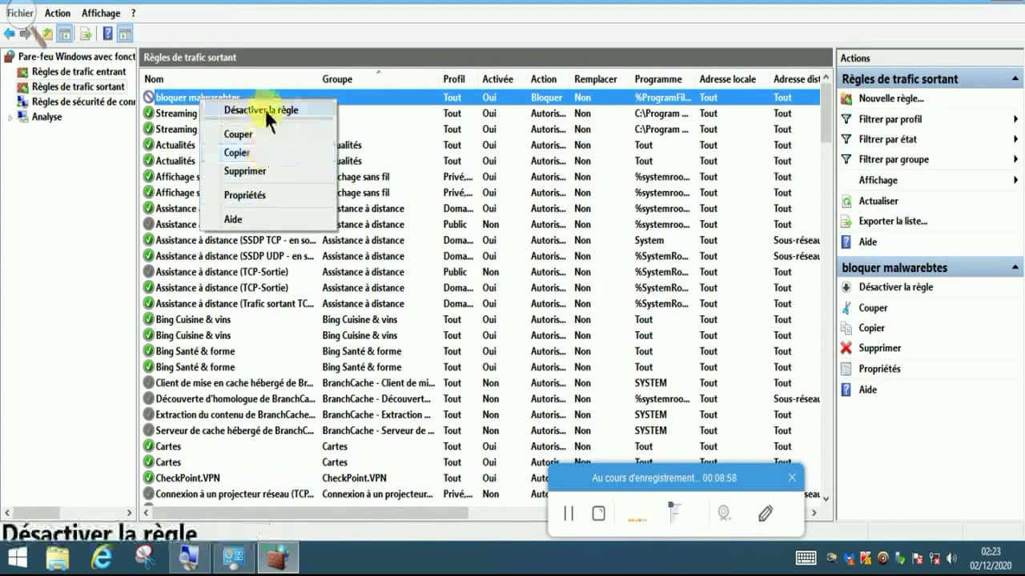
click(251, 169)
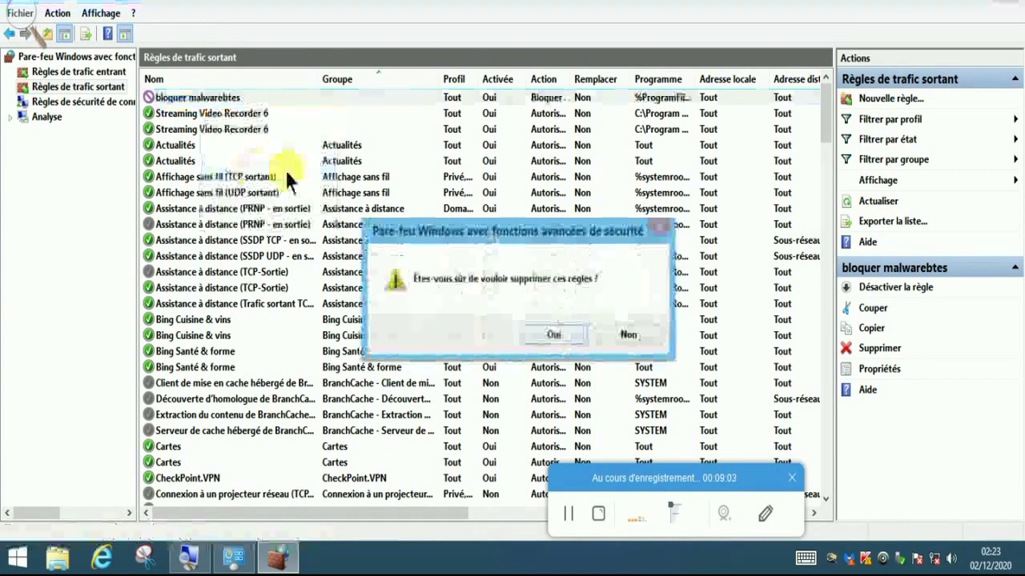
click(556, 341)
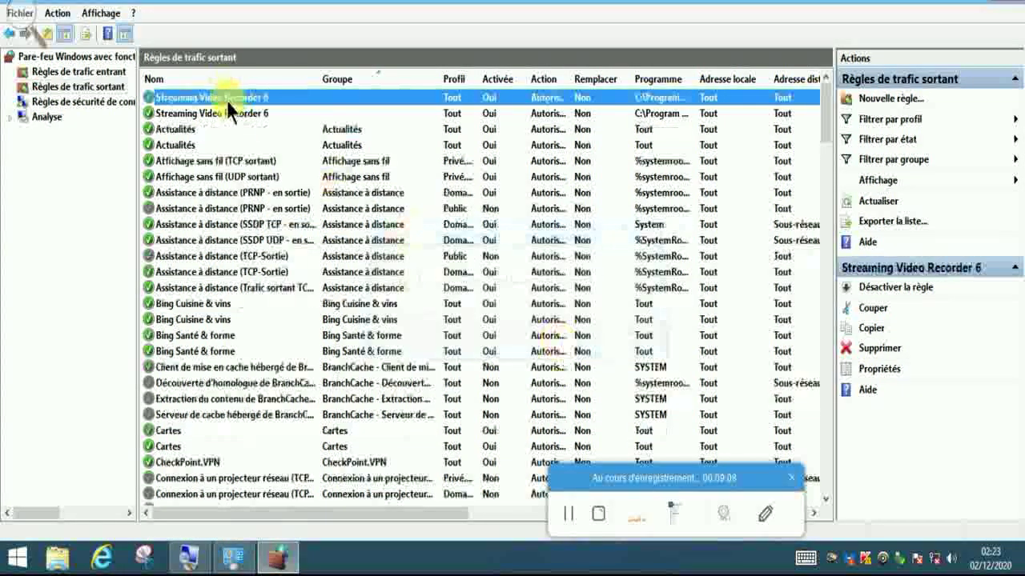
click(83, 265)
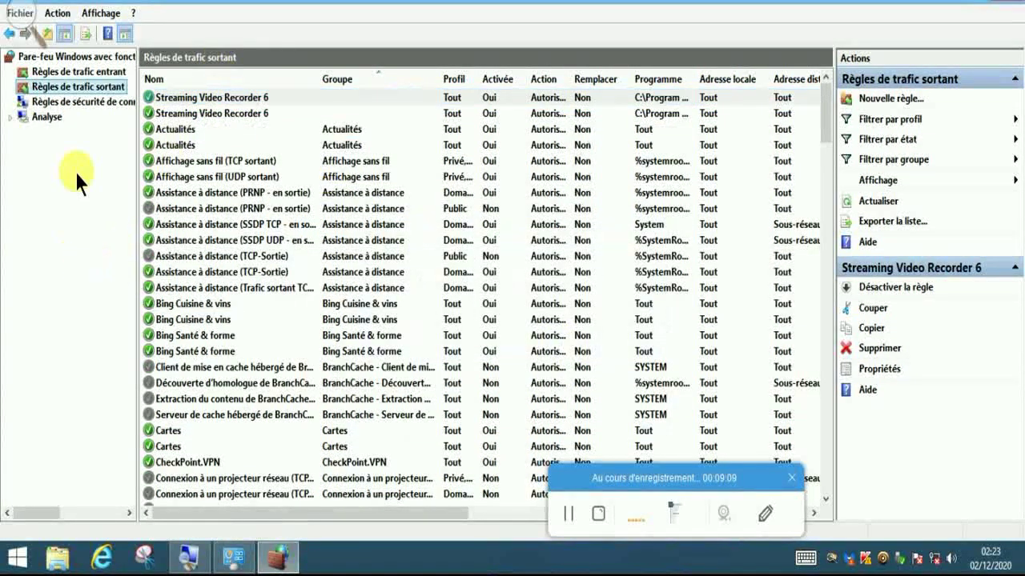
Delete the "bloquer malwarebytes" rule from the inbound traffic rules and confirm the deletion.
click(91, 72)
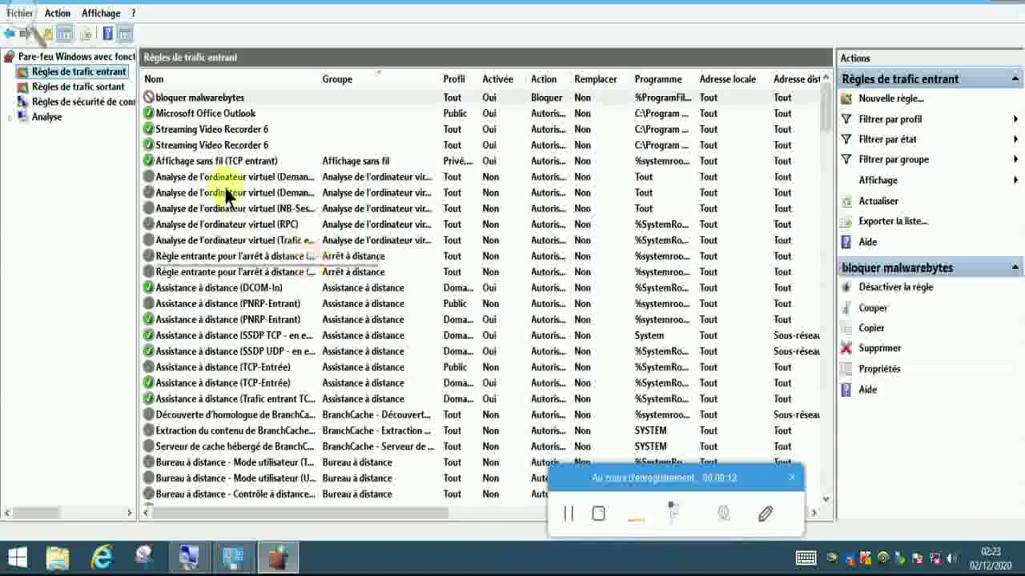
click(211, 97)
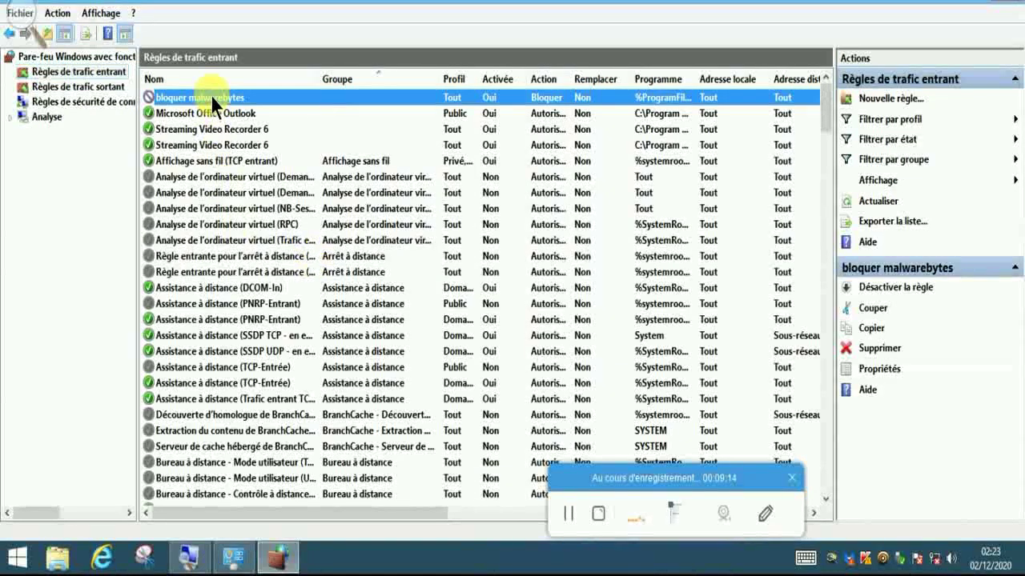
right_click(212, 97)
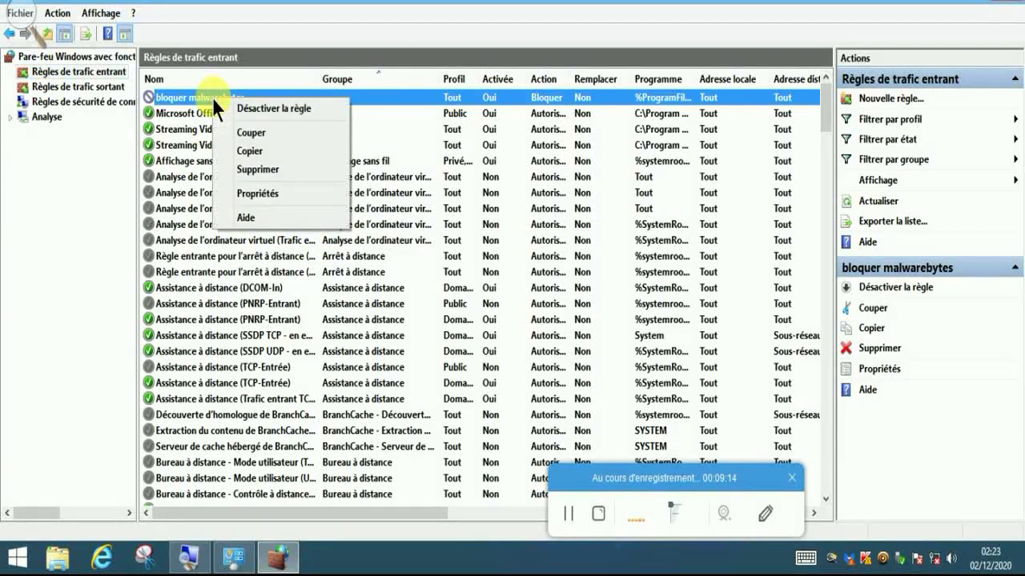
click(261, 171)
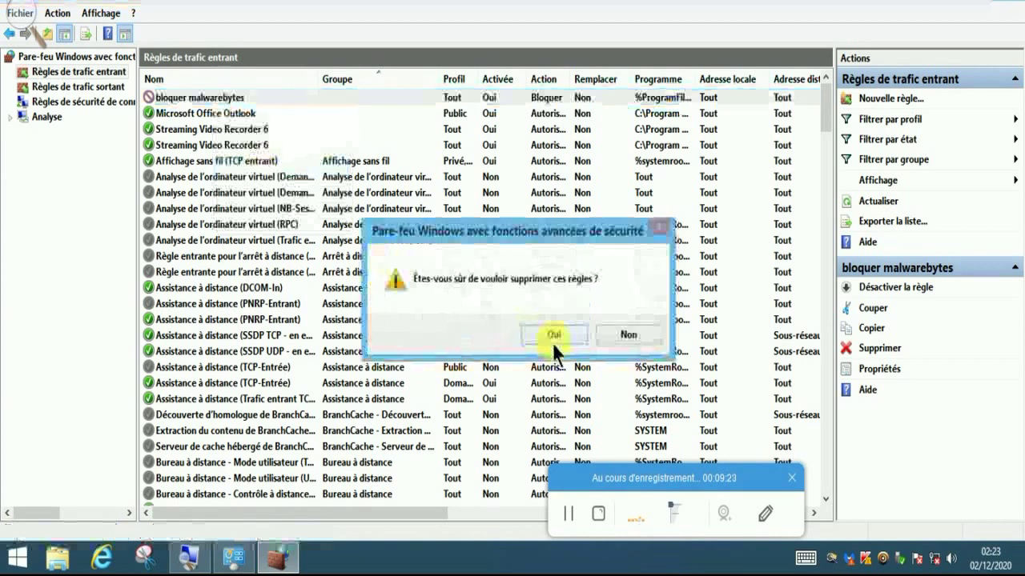
click(553, 335)
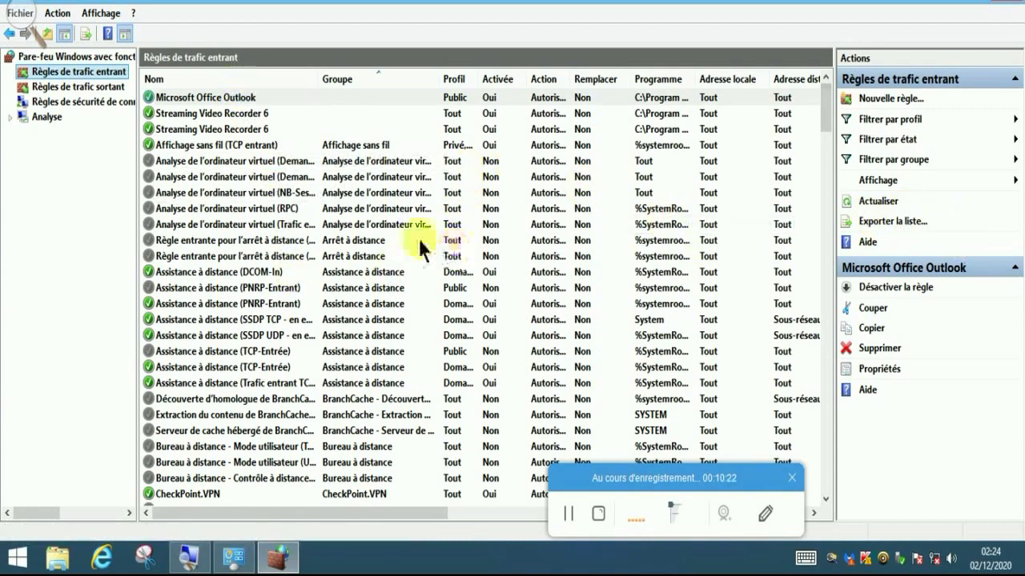
Close the advanced firewall console and the Pare-feu Windows window, and refresh the desktop.
click(1013, 11)
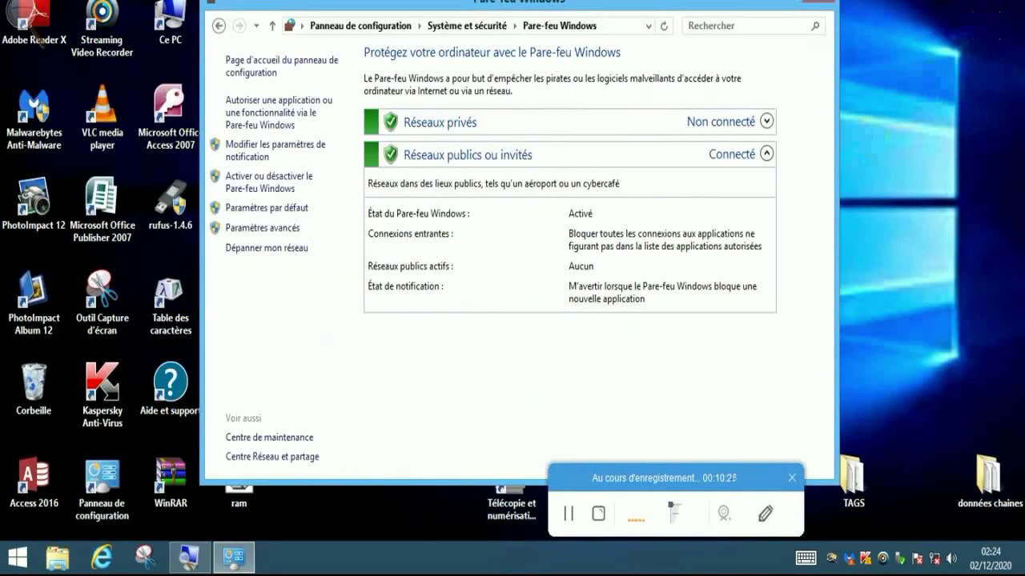
click(815, 5)
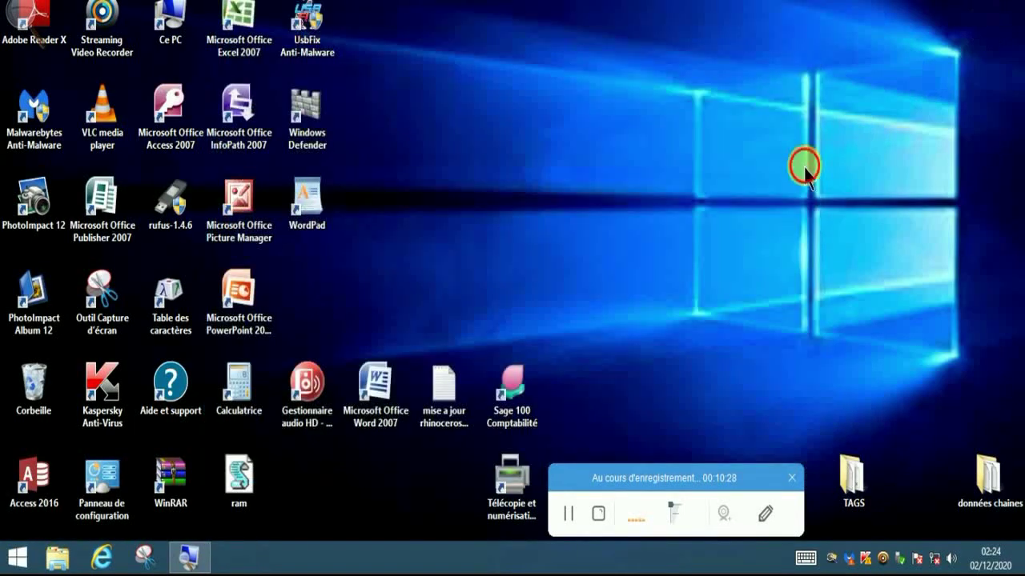
right_click(630, 117)
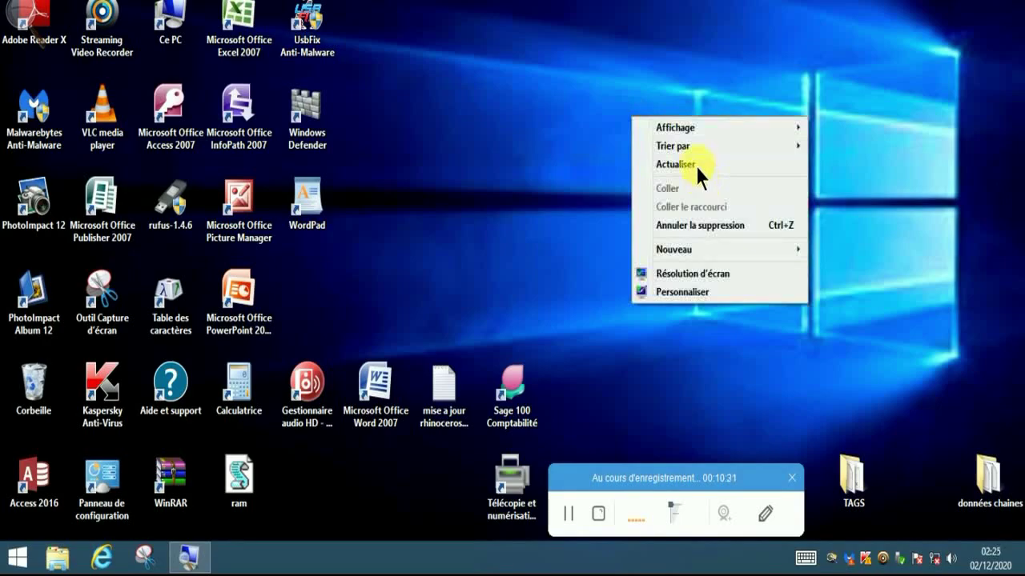
click(698, 166)
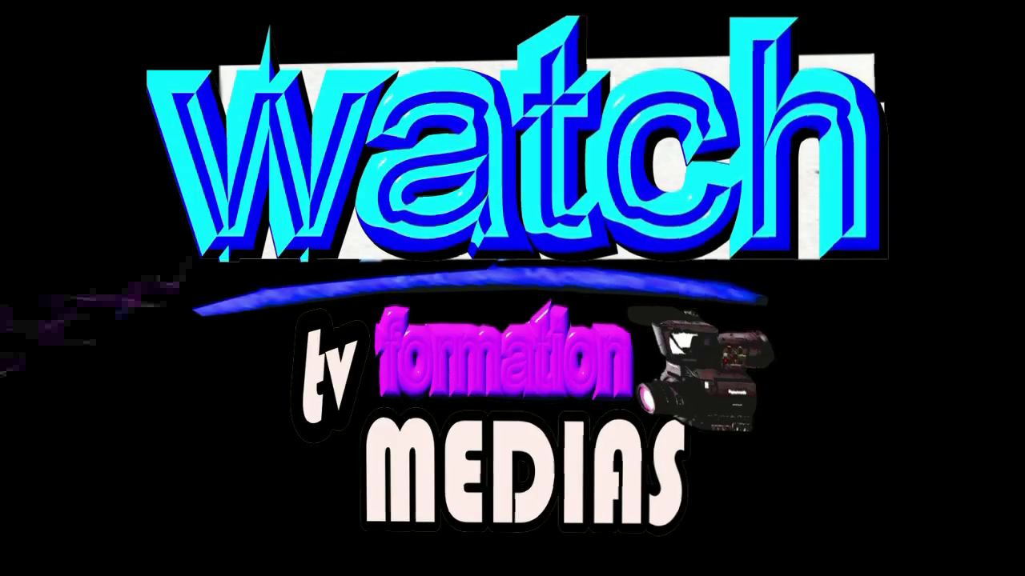